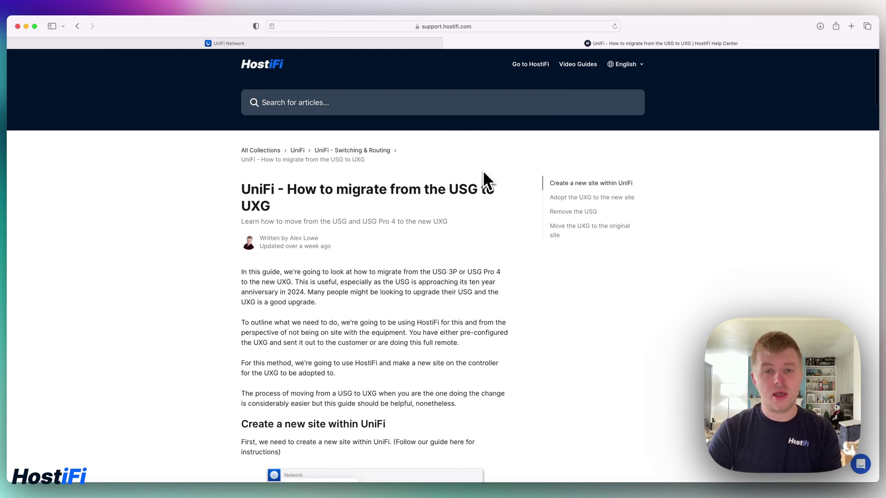
- Read through the HostiFi USG-to-UXG migration guide, then bring the UniFi Network dashboard forward
scroll(484, 173, down, 6)
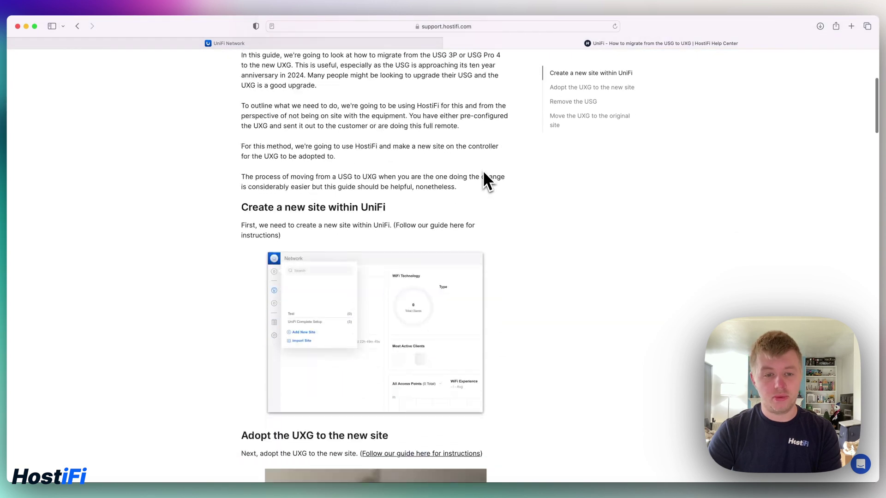
scroll(341, 195, down, 5)
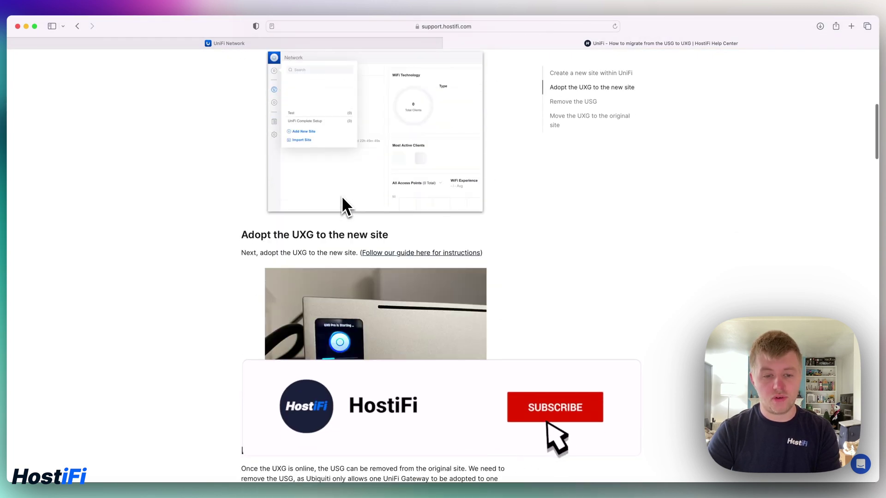
scroll(341, 196, down, 18)
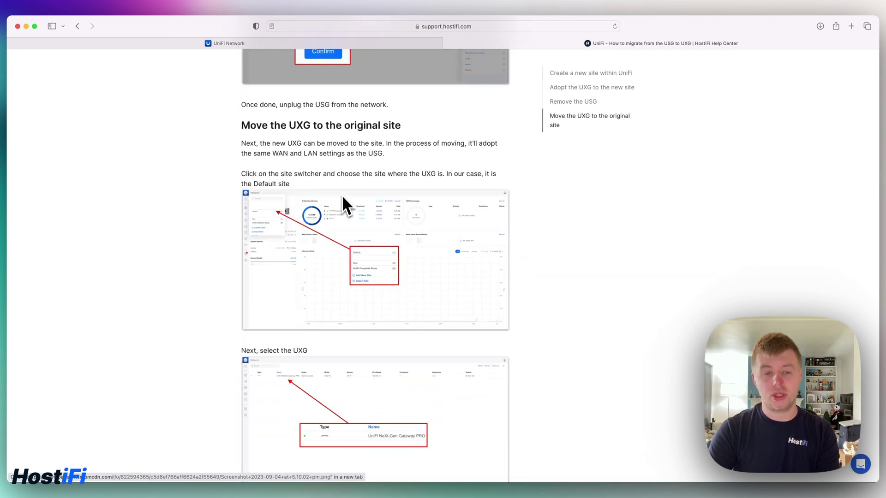
key(ctrl+shift+Tab)
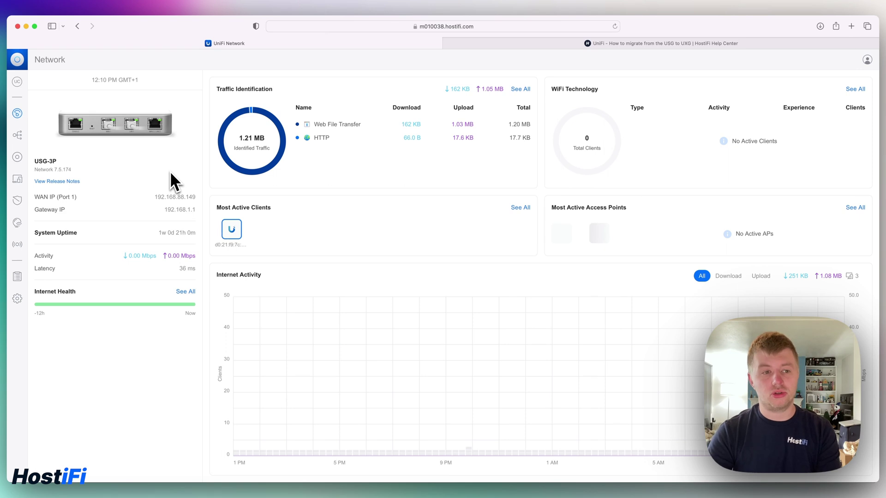
- From the Devices page's site switcher, add a new site named 'UXG'
click(17, 157)
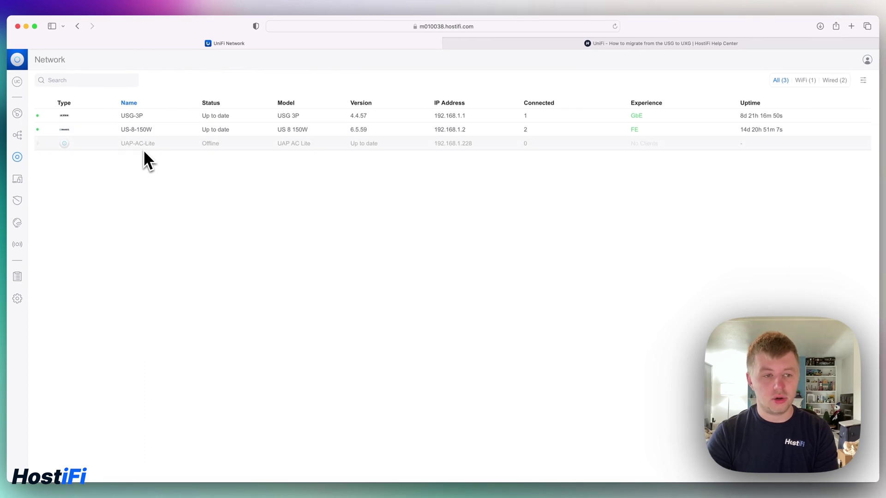
click(17, 82)
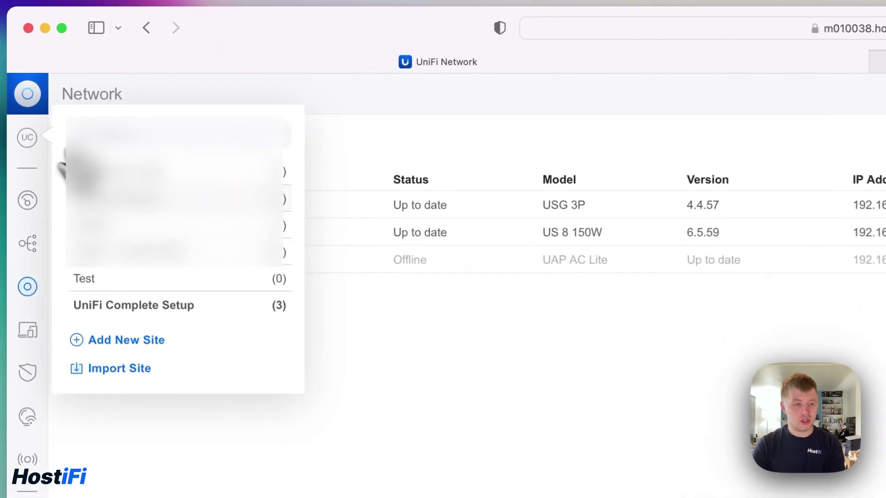
click(140, 344)
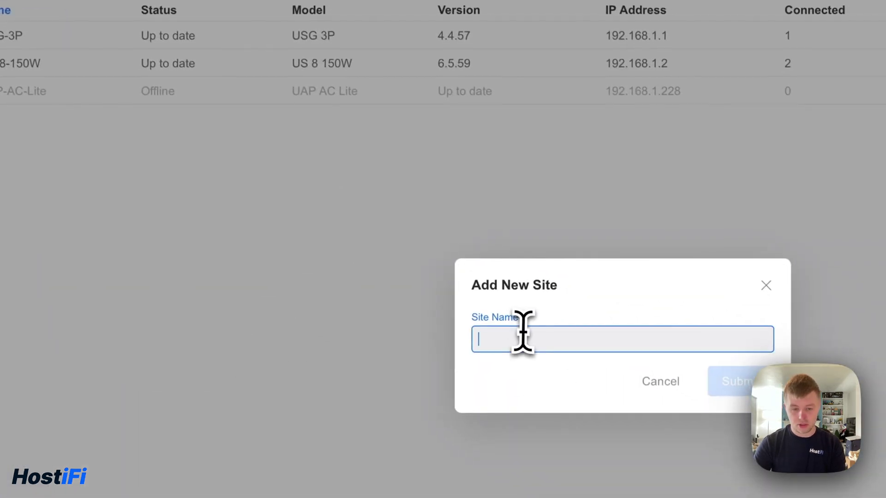
text(UXHG)
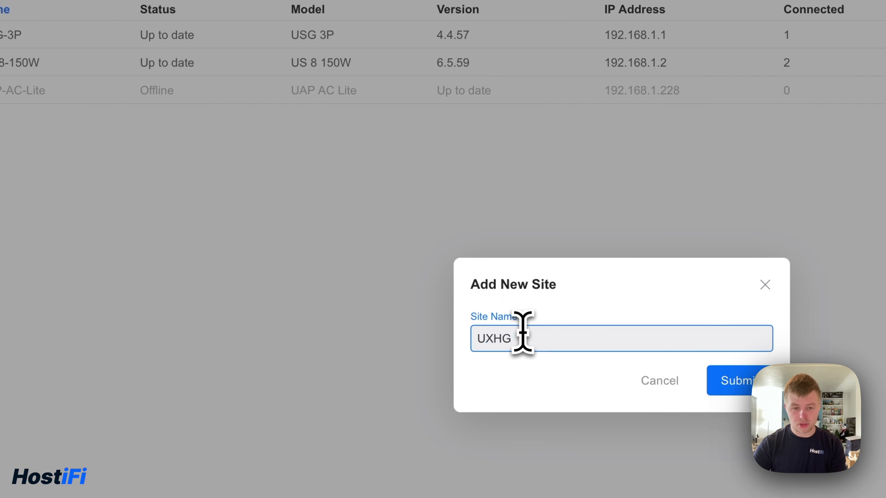
click(734, 381)
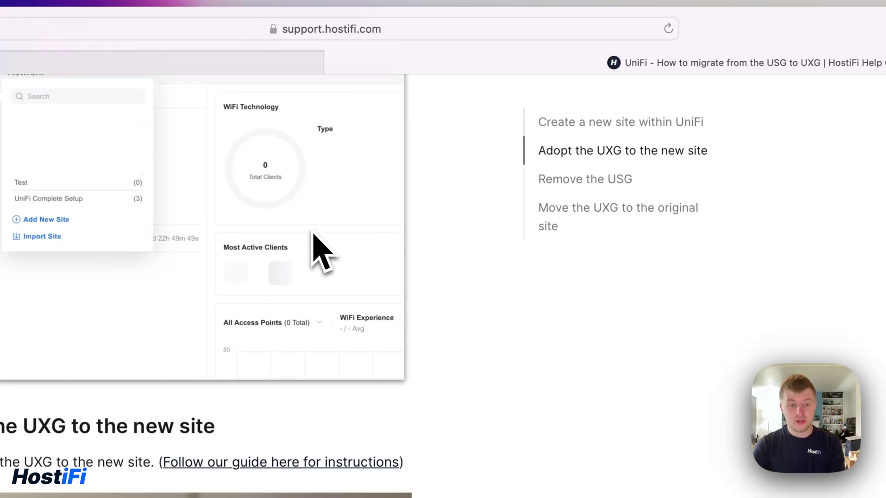
- Open the 'Follow our guide here' UXG Pro First Time Setup guide in a new tab and read it
scroll(321, 252, down, 3)
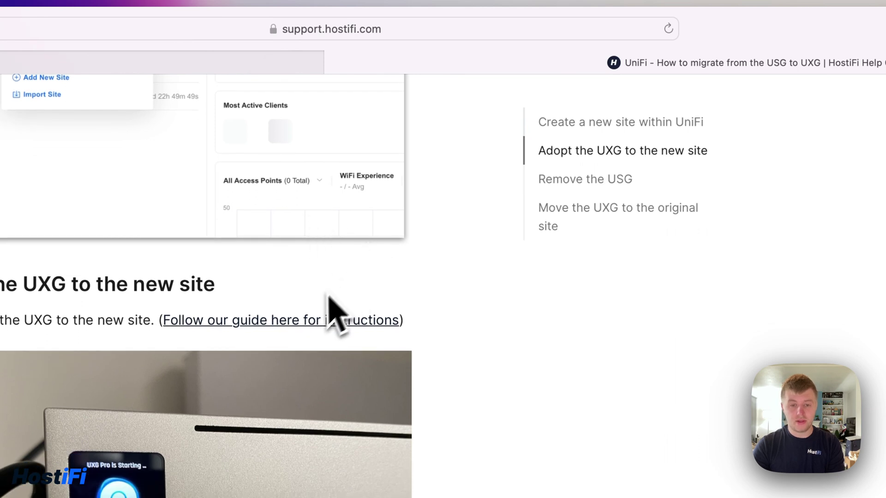
right_click(317, 320)
click(457, 324)
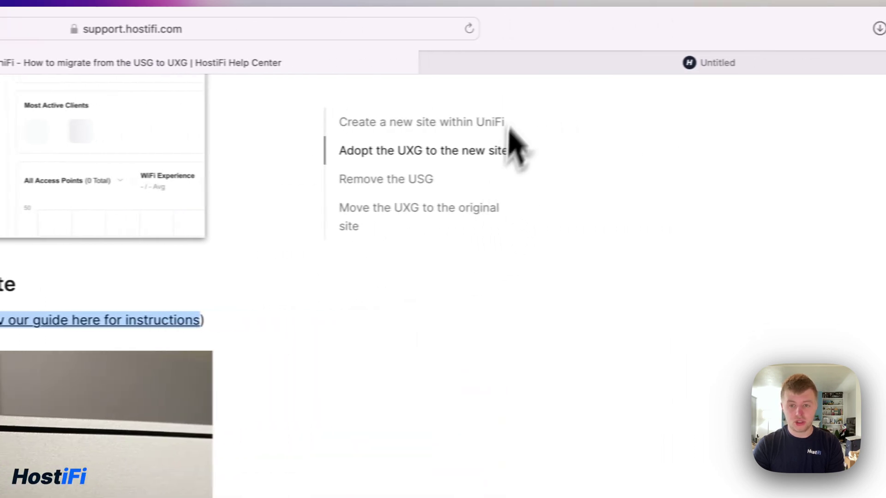
click(512, 67)
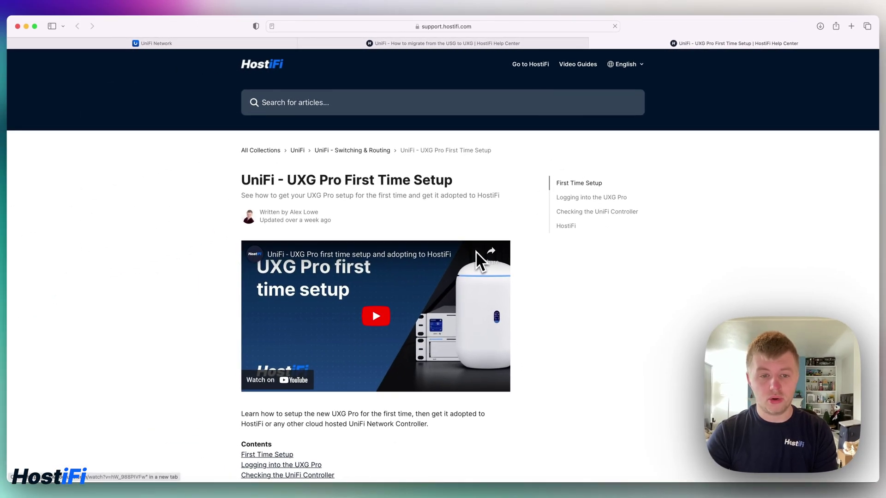
scroll(478, 251, down, 5)
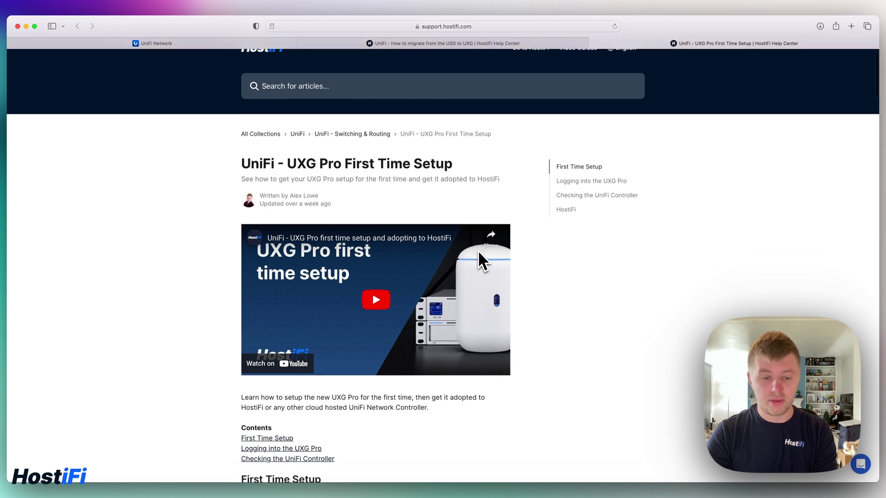
scroll(341, 259, down, 4)
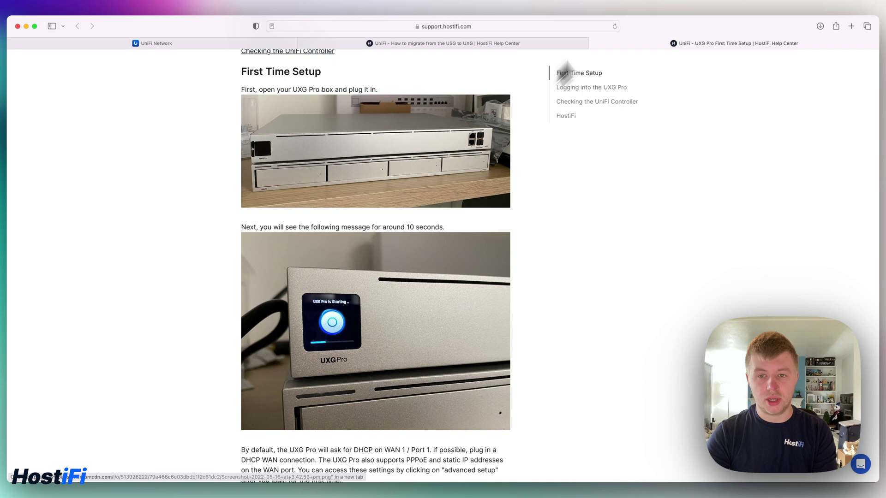
- Close the setup guide and return to the UniFi Network devices list showing the UXG Pro on 3.1.11
key(super+w)
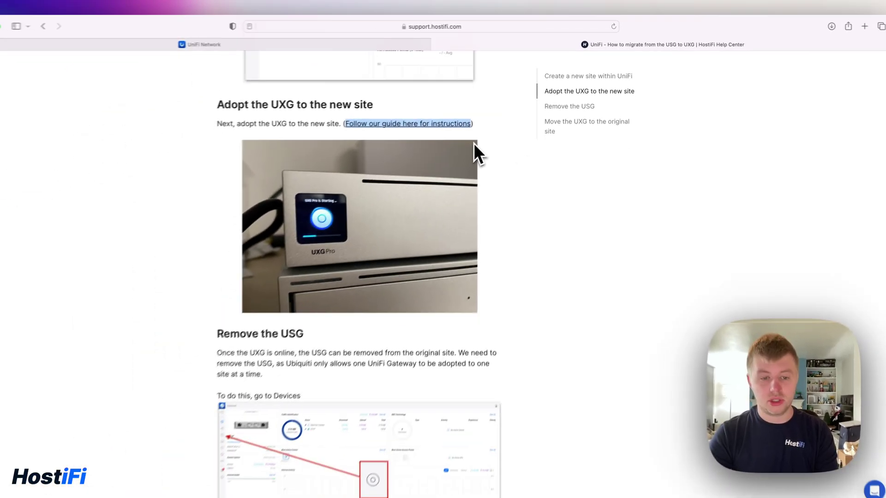
scroll(482, 135, down, 3)
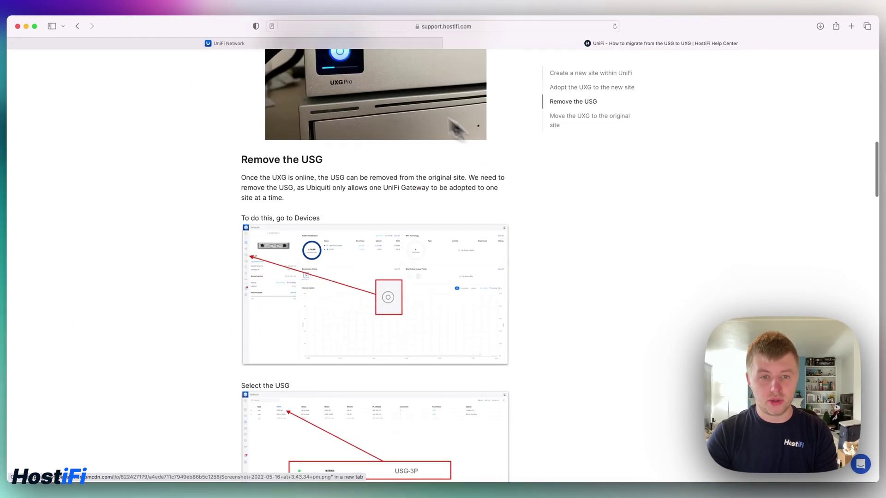
click(274, 43)
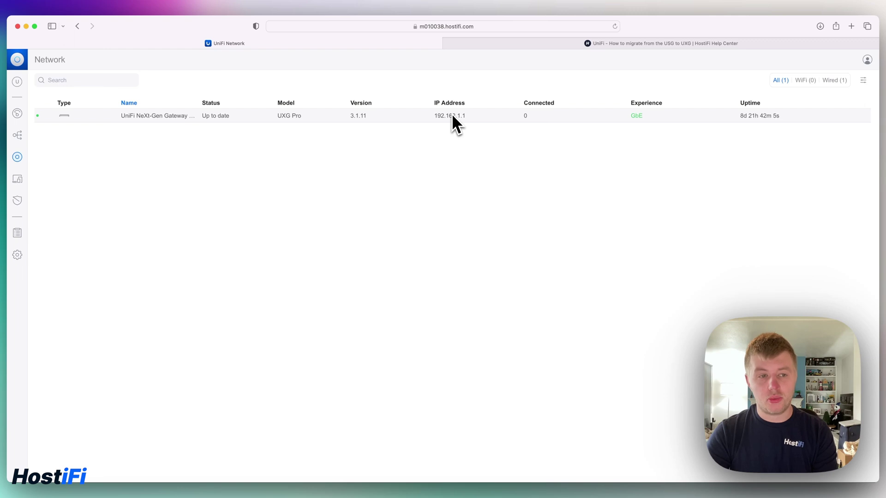
- Switch to the UniFi Complete Setup site and remove the USG-3P gateway via its Manage settings
click(19, 84)
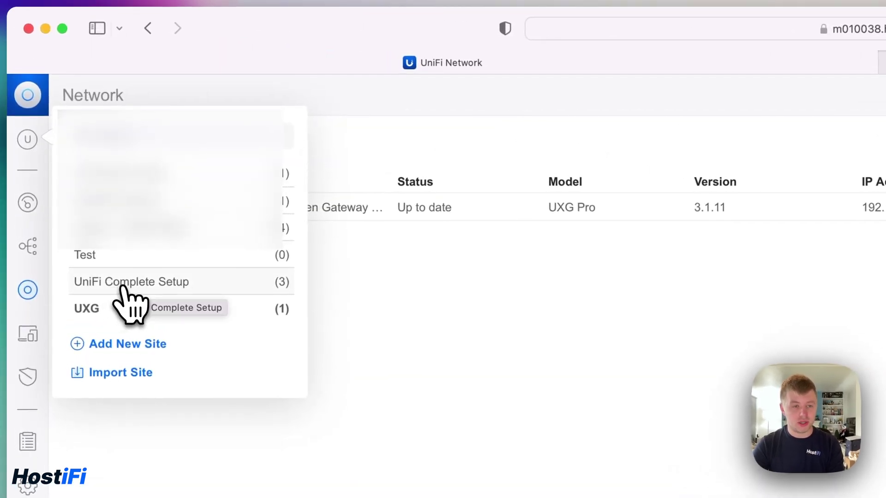
click(124, 287)
click(27, 289)
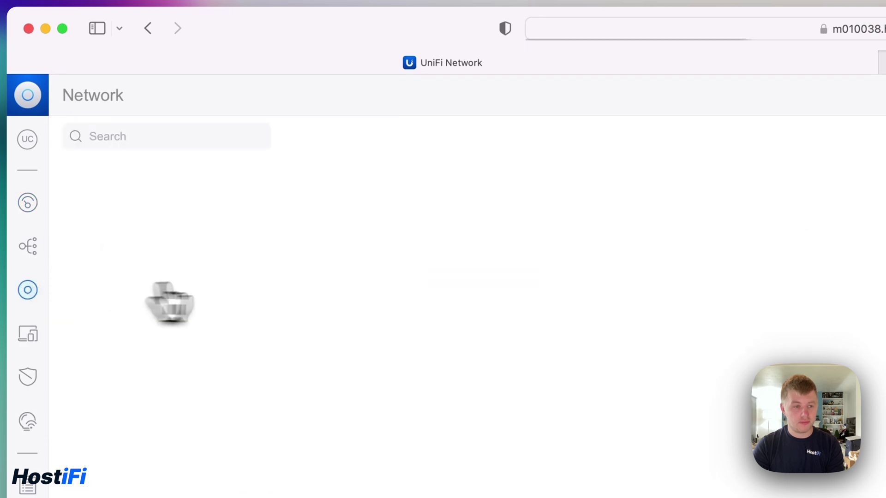
click(293, 217)
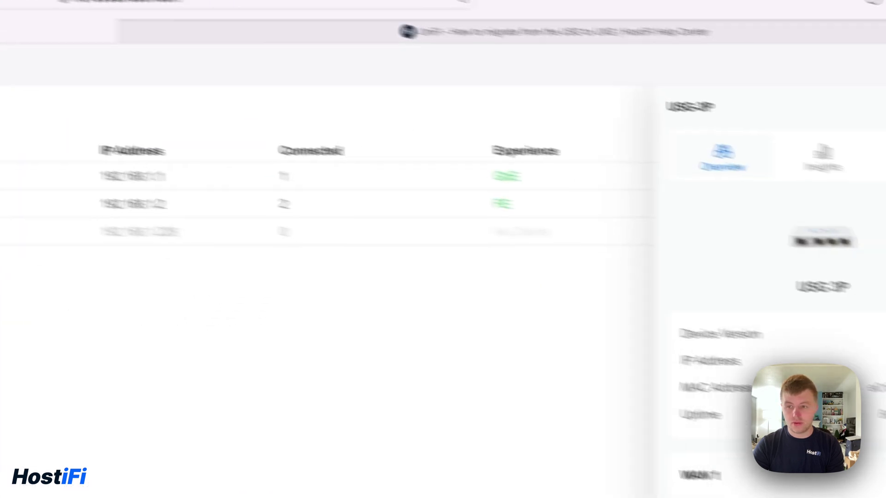
click(819, 135)
scroll(736, 299, down, 3)
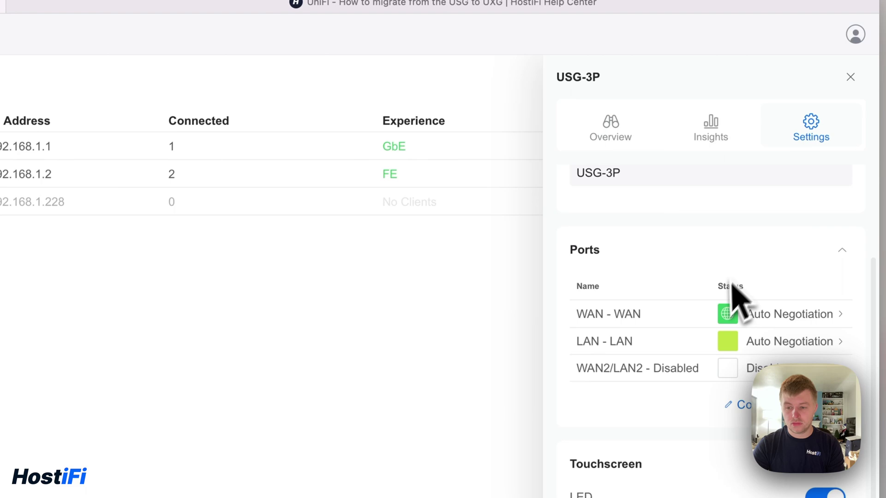
scroll(733, 286, down, 10)
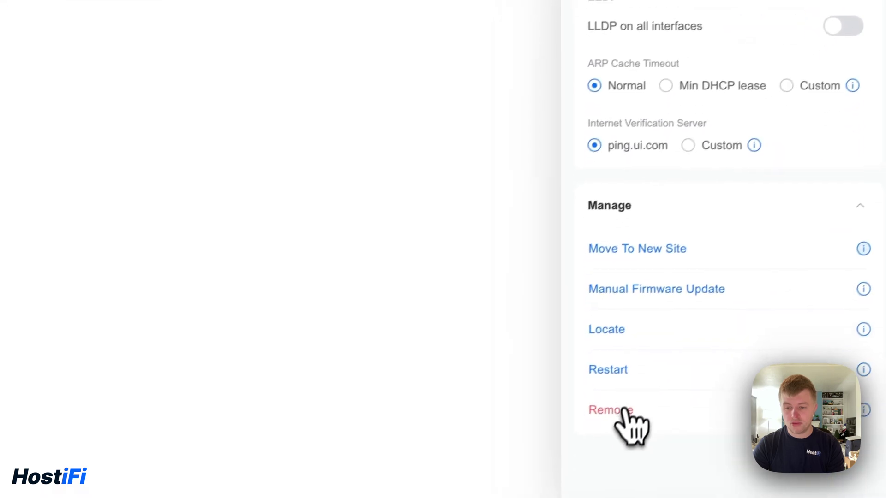
click(625, 411)
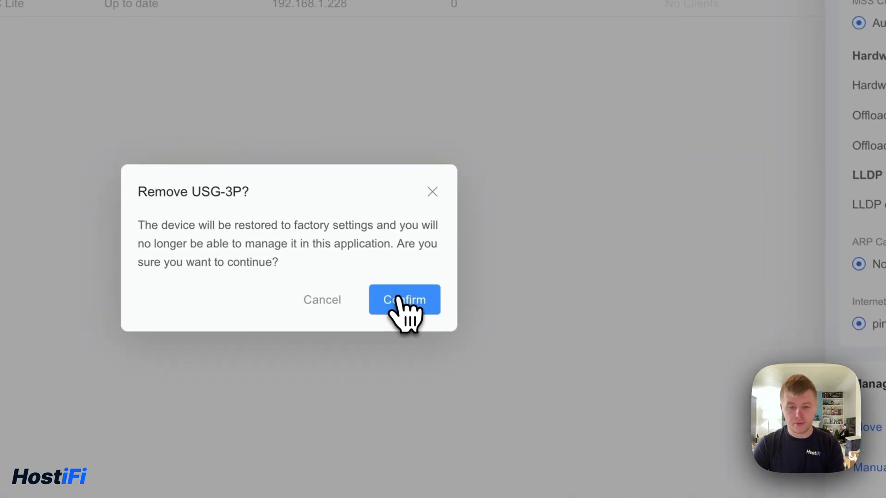
click(400, 304)
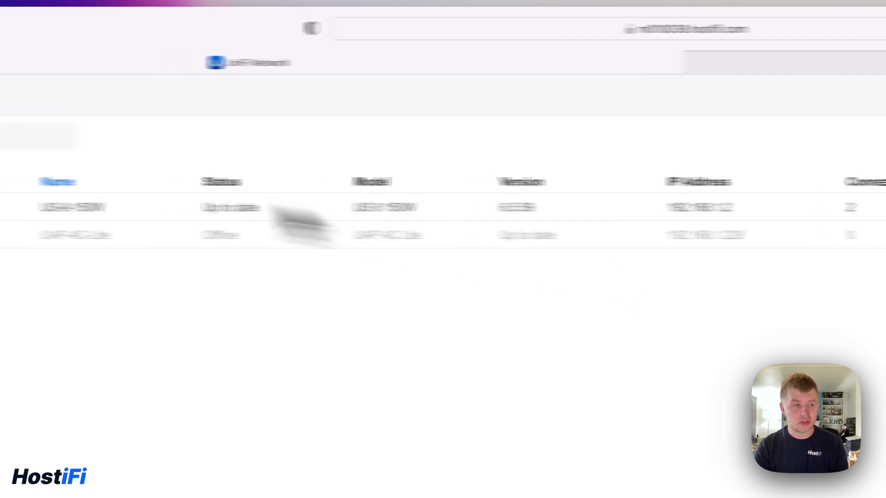
- In the UXG site, move the UXG Pro gateway to the UniFi Complete Setup site
click(29, 143)
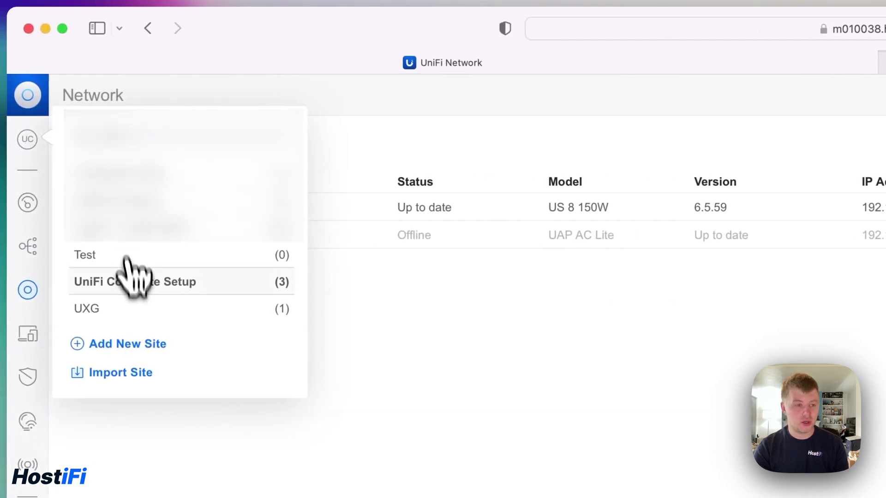
click(124, 309)
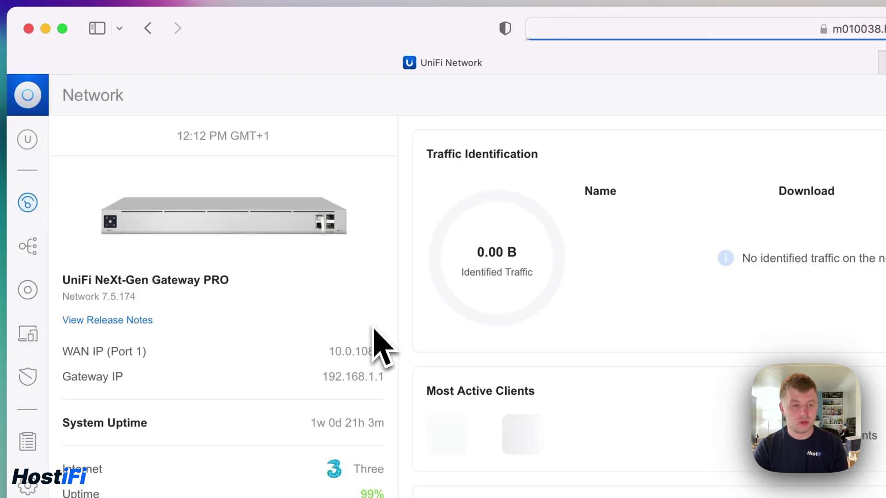
click(28, 290)
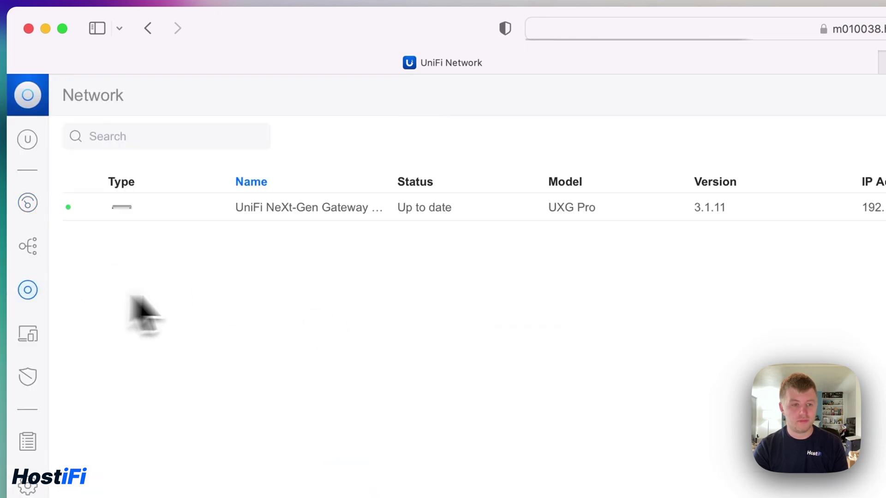
click(300, 213)
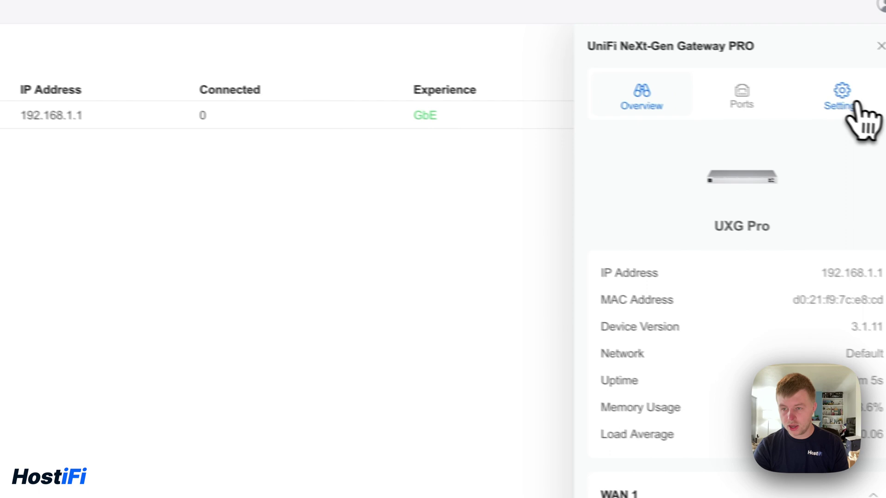
click(813, 94)
scroll(749, 304, down, 10)
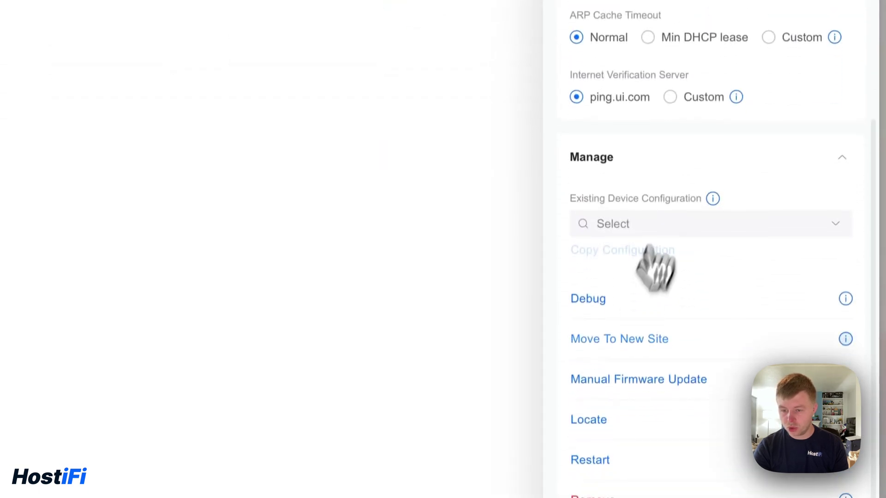
click(623, 328)
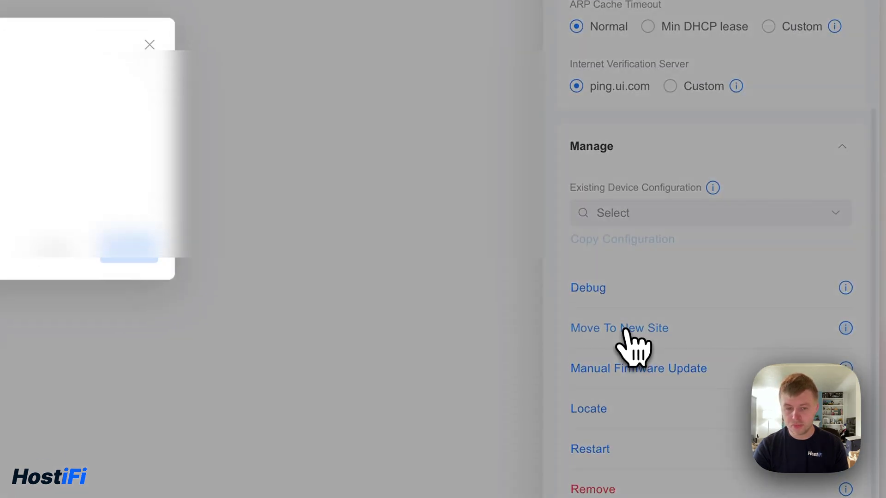
click(315, 234)
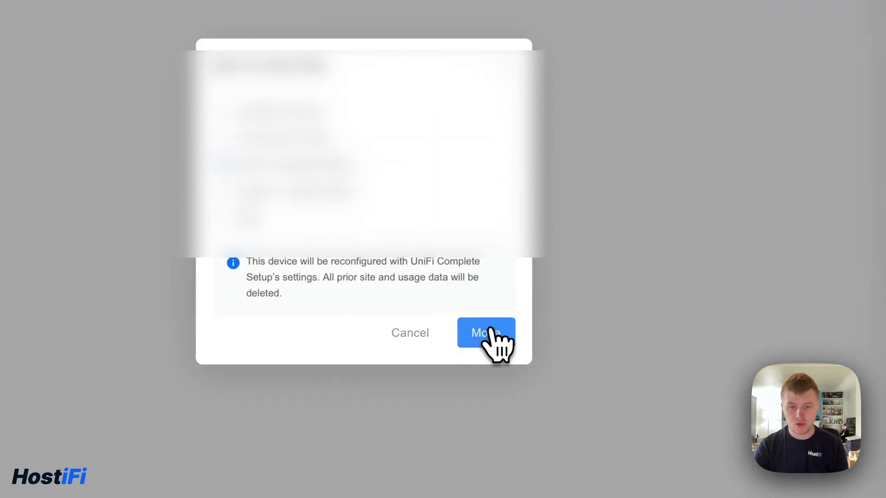
click(488, 330)
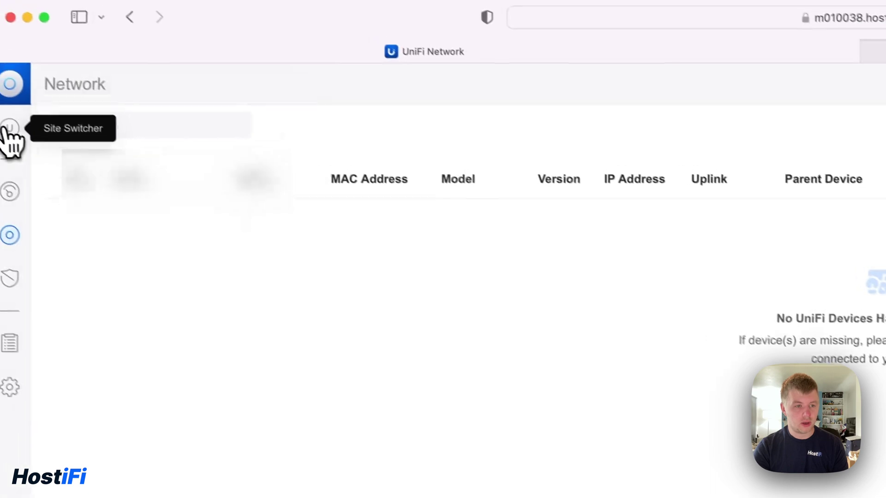
- Switch back to the UniFi Complete Setup site and show its devices
click(9, 138)
click(148, 300)
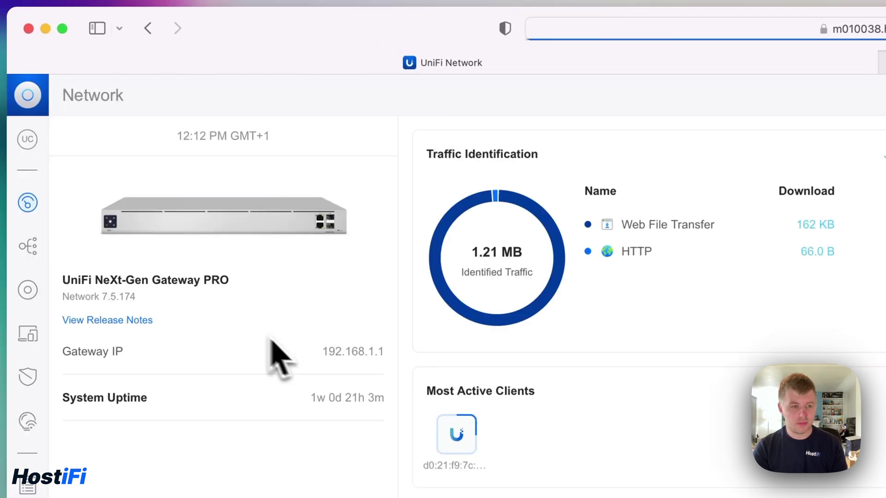
click(28, 289)
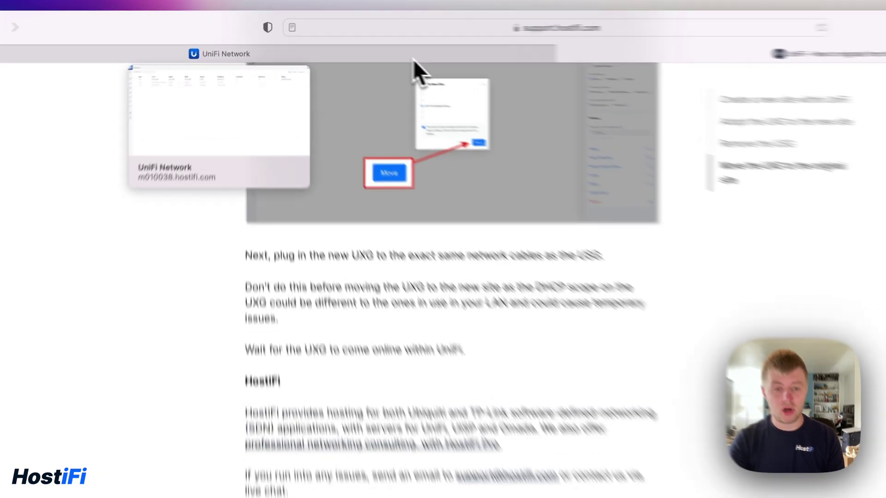
- Return to the devices list showing the UXG Pro Getting Ready at 192.168.1.1, then search for hostifi.com
click(350, 46)
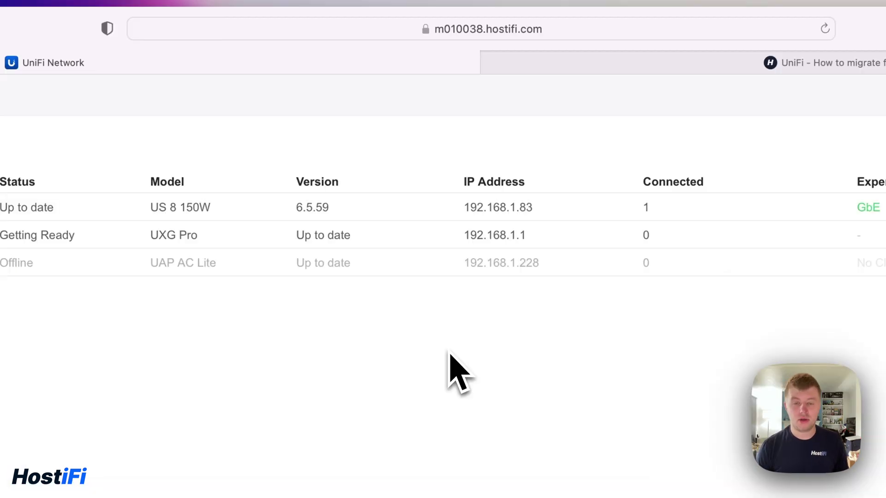
key(super+space)
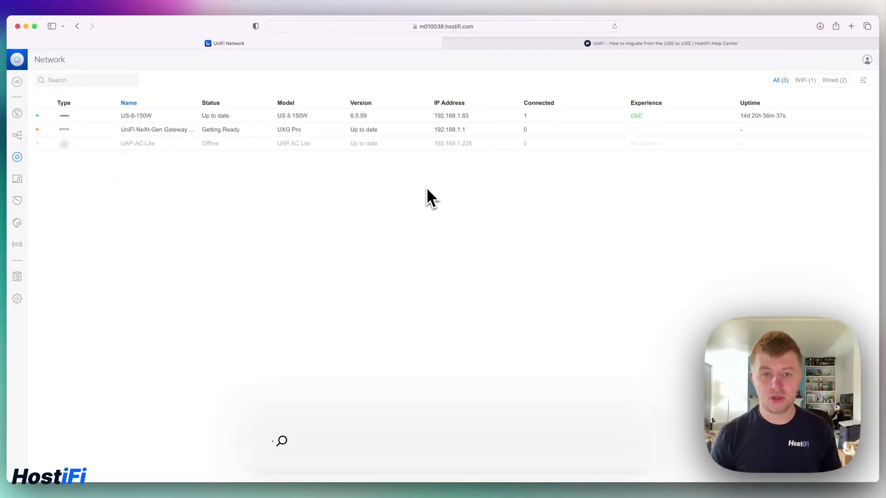
text(hostifi.com)
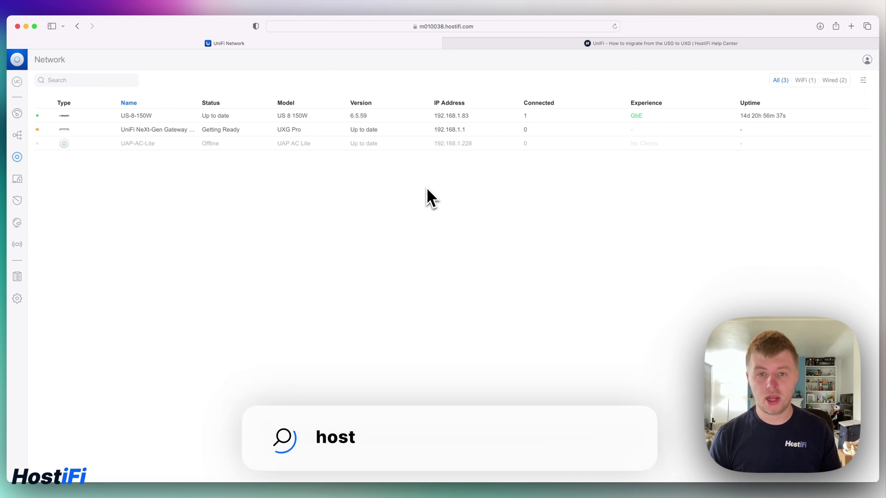